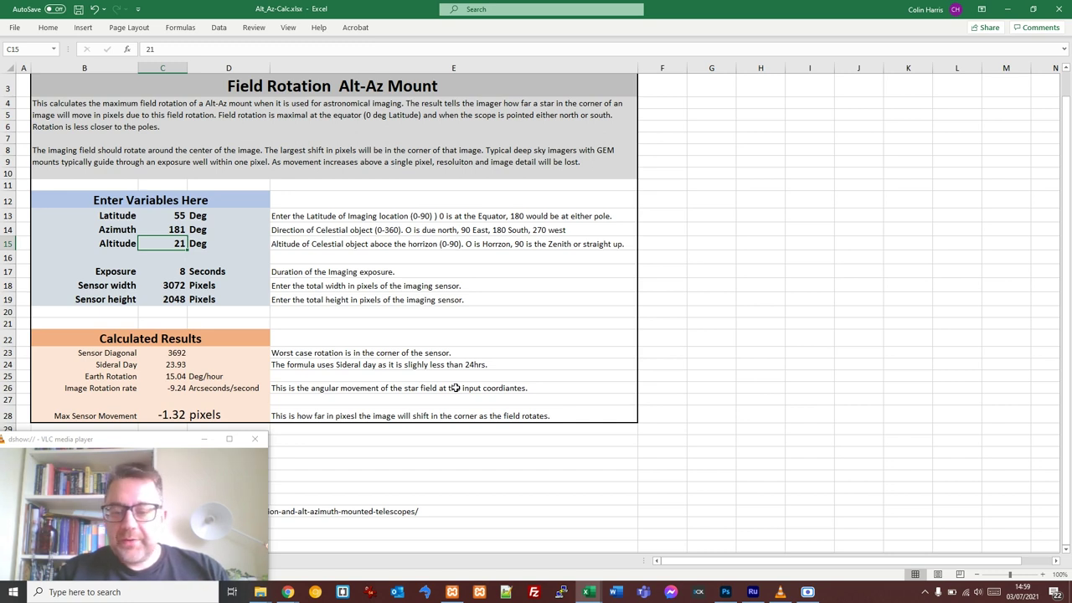
Step: Review the latitude and azimuth inputs and check the Eagle Nebula's azimuth and altitude in Stellarium Web
{"action": "key", "text": "Up"}
{"action": "key", "text": "Up"}
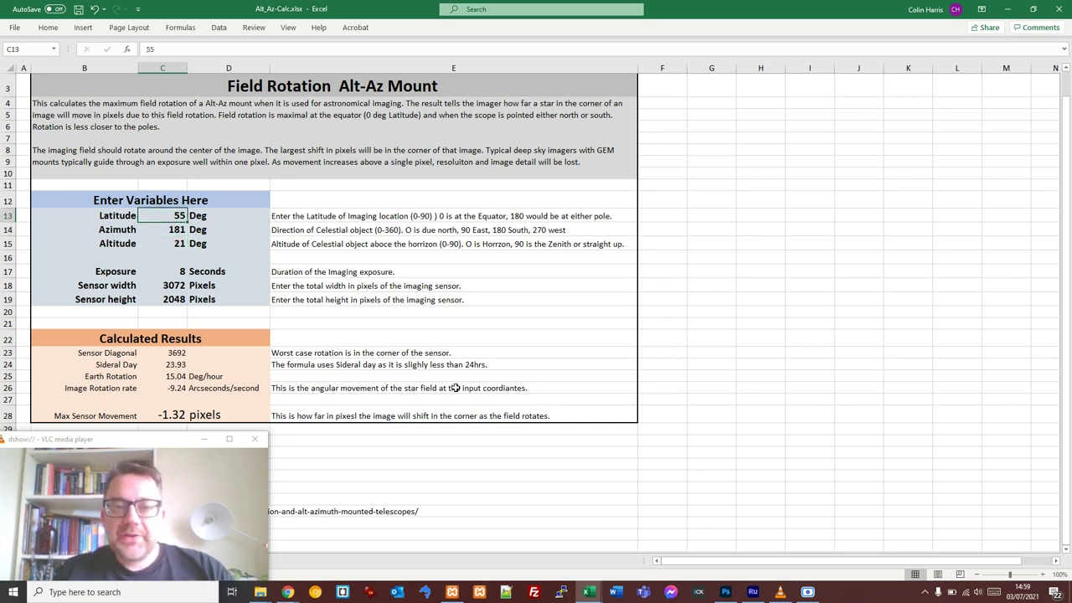
{"action": "key", "text": "Down"}
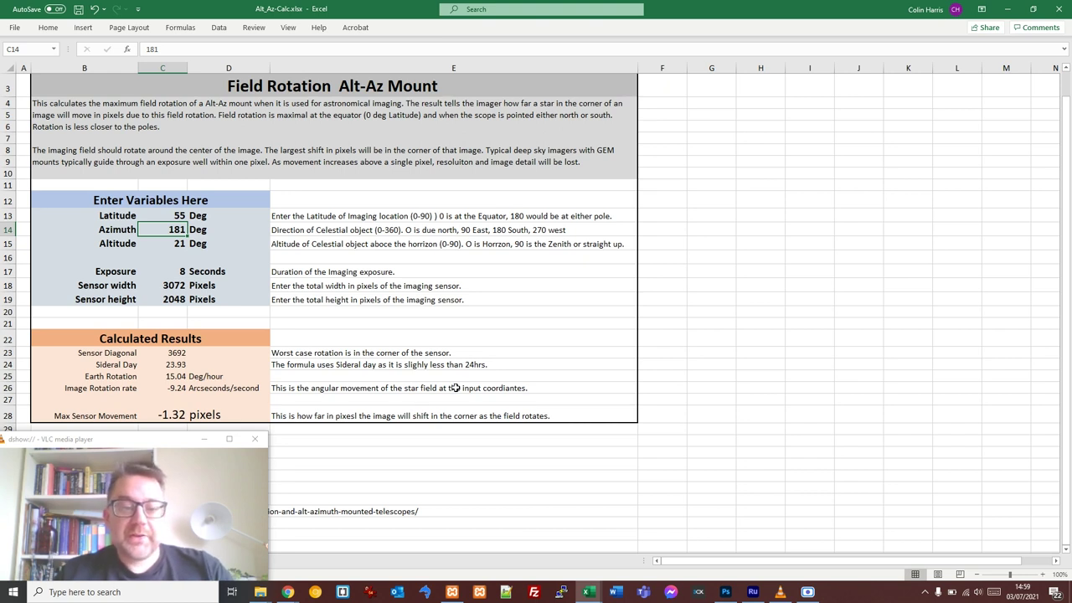
{"action": "key", "text": "alt+Tab"}
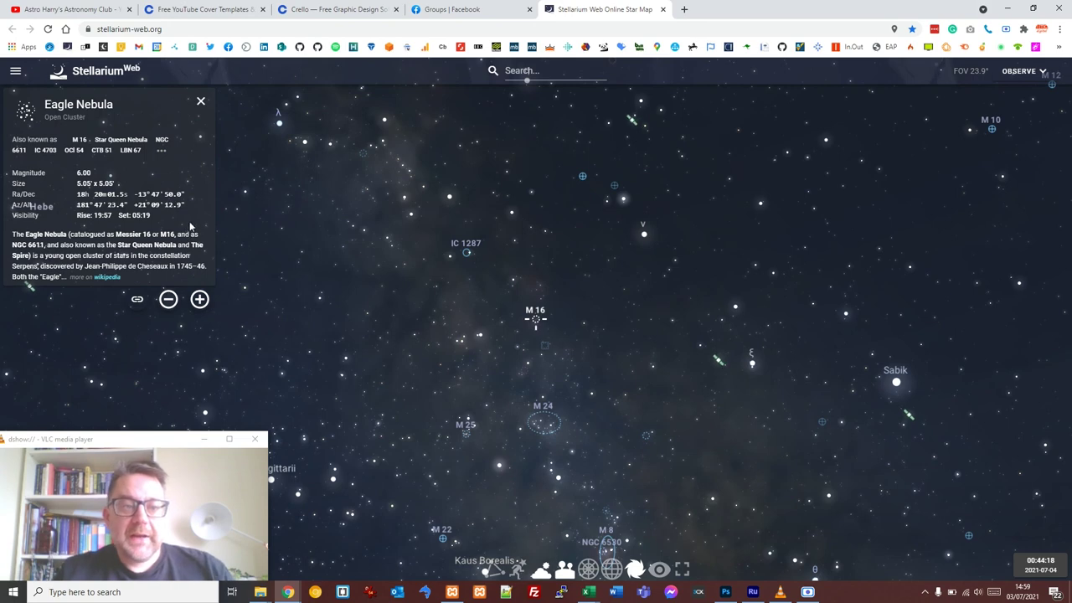
{"action": "left_click_drag", "start_coordinate": [191, 210], "coordinate": [78, 205]}
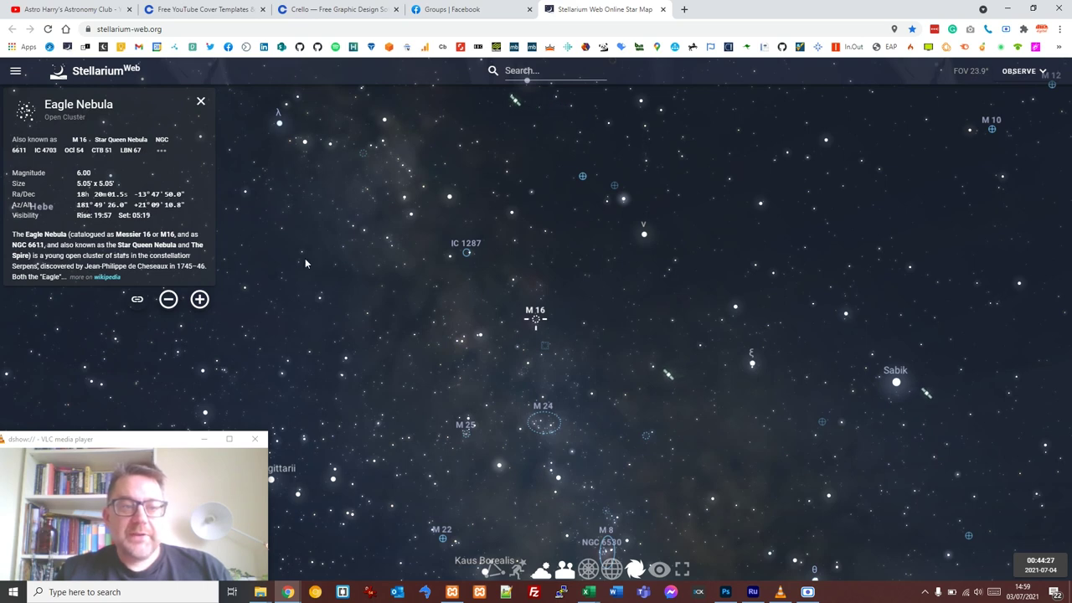
{"action": "key", "text": "alt+Tab"}
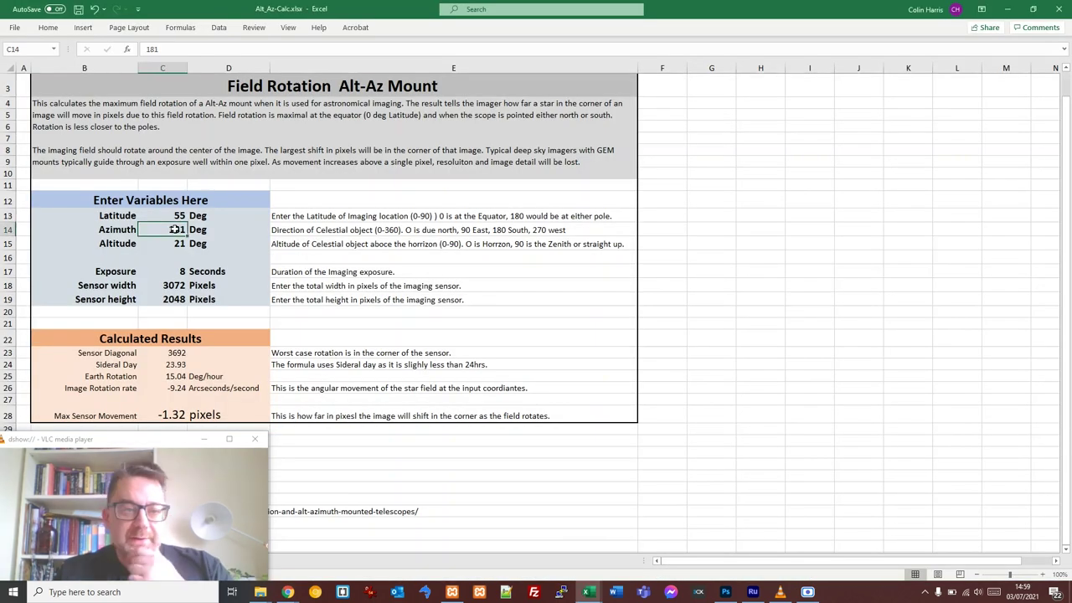
Step: Review the altitude, exposure, sensor width and sensor height inputs of the field rotation calculator
{"action": "left_click", "coordinate": [178, 244]}
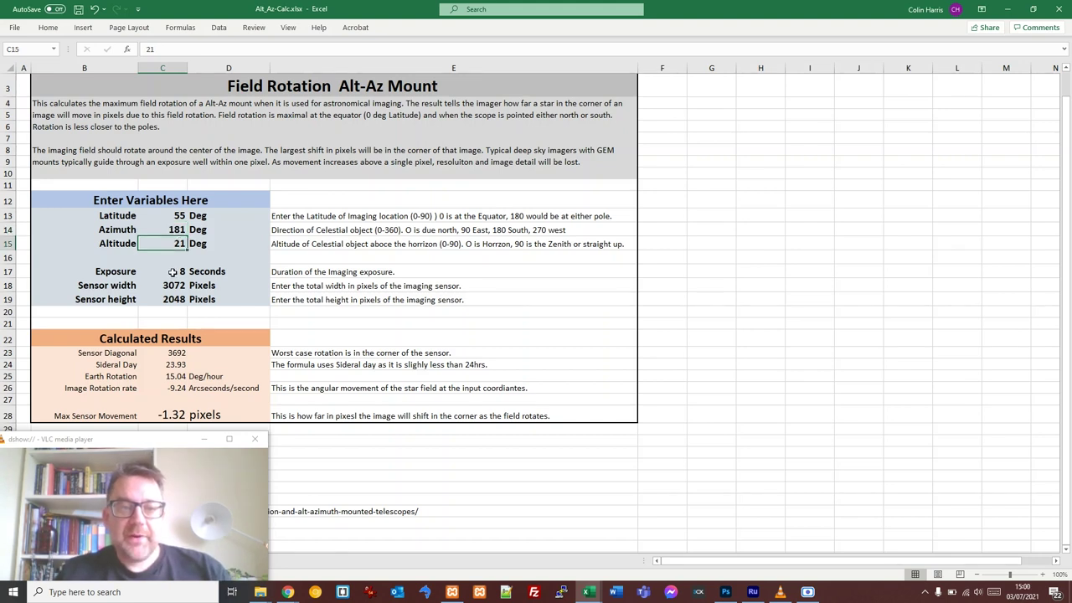
{"action": "left_click", "coordinate": [173, 272]}
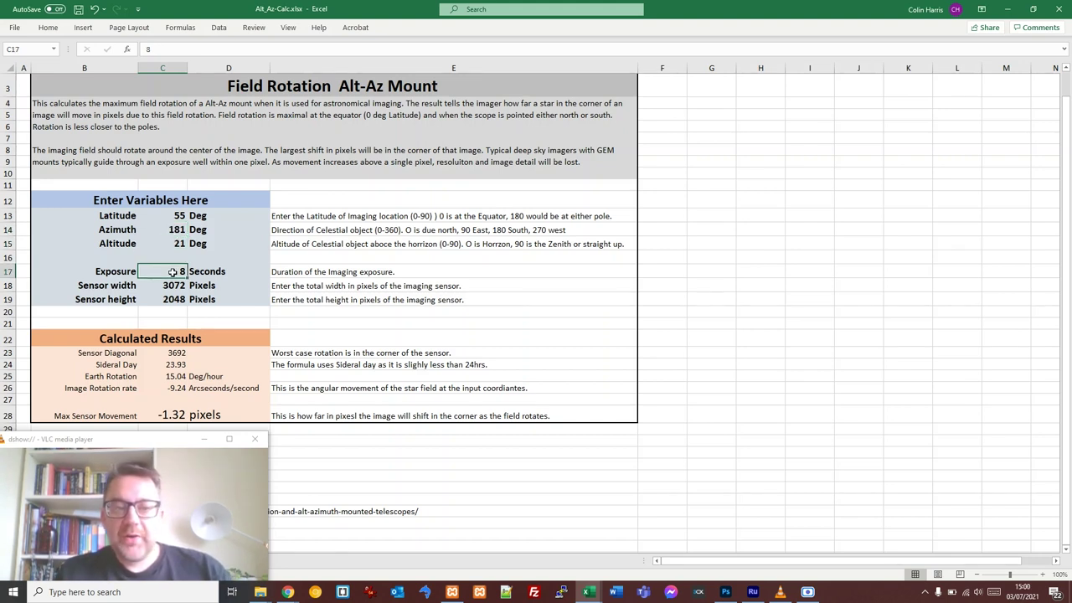
{"action": "key", "text": "Down"}
{"action": "key", "text": "Down"}
{"action": "key", "text": "Up"}
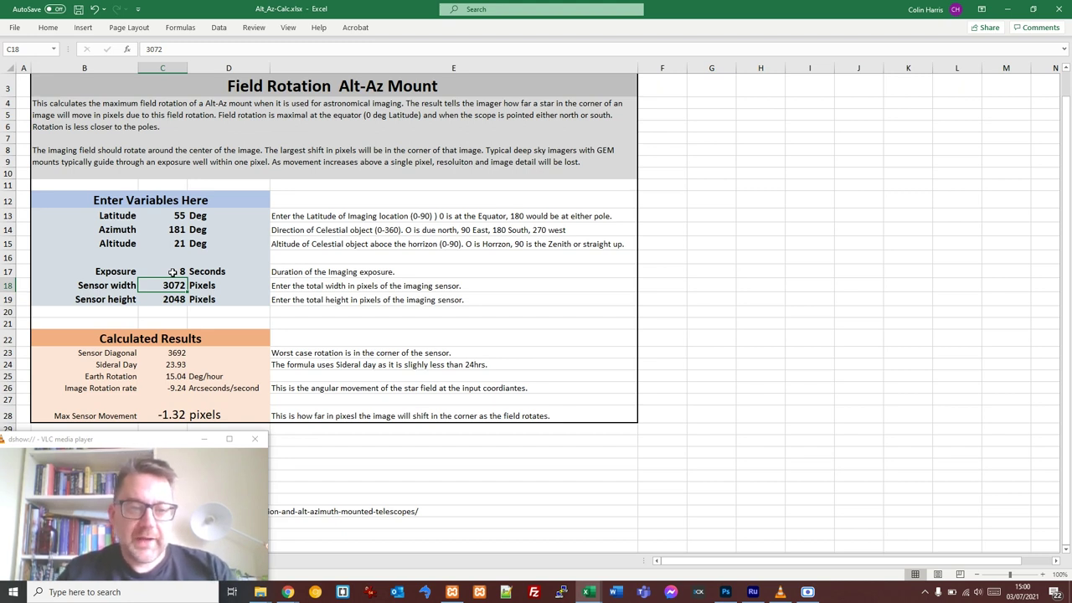
Step: Examine the calculated results from Sensor Diagonal down to Max Sensor Movement, including their formulas
{"action": "key", "text": "Down"}
{"action": "key", "text": "Down"}
{"action": "key", "text": "Down"}
{"action": "key", "text": "Down"}
{"action": "key", "text": "Down"}
{"action": "key", "text": "Down"}
{"action": "key", "text": "Down"}
{"action": "key", "text": "Down"}
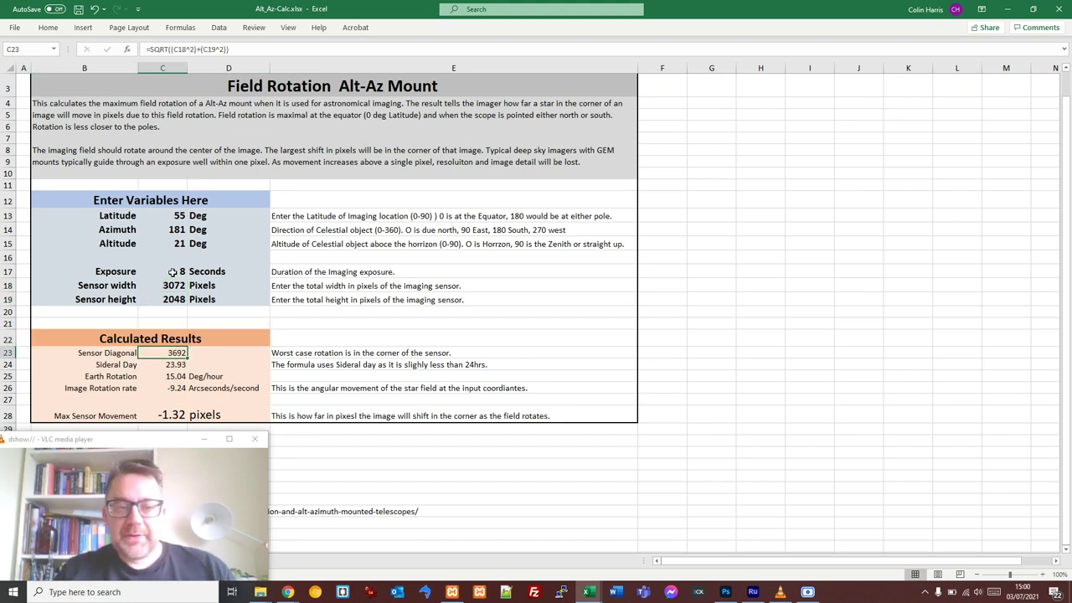
{"action": "key", "text": "Down"}
{"action": "key", "text": "Down"}
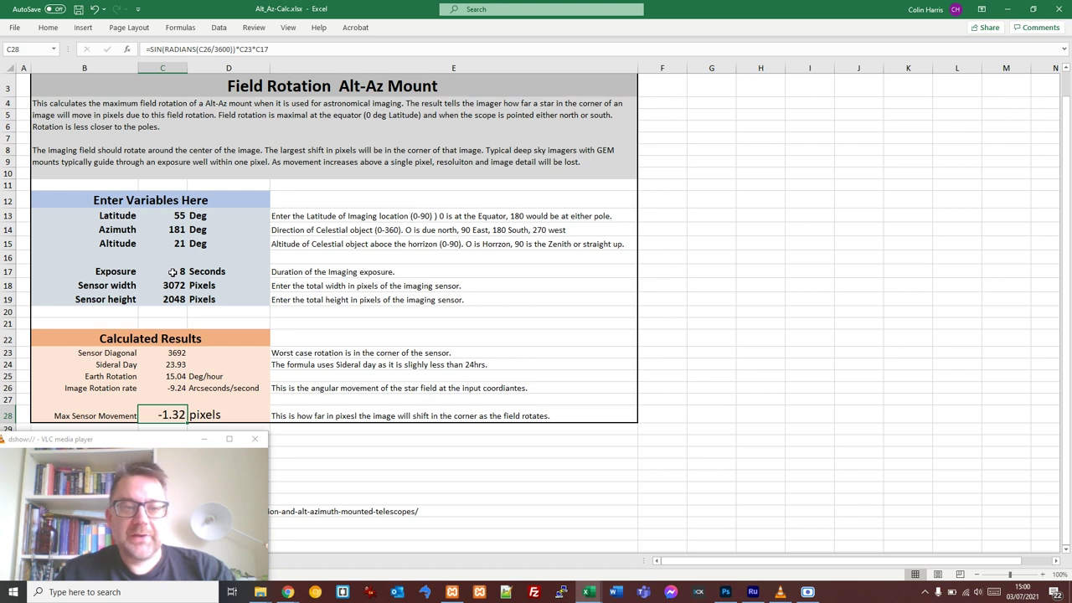
Step: Set the azimuth to 0 and the altitude to 75 degrees, and check the Max Sensor Movement result
{"action": "left_click", "coordinate": [172, 272]}
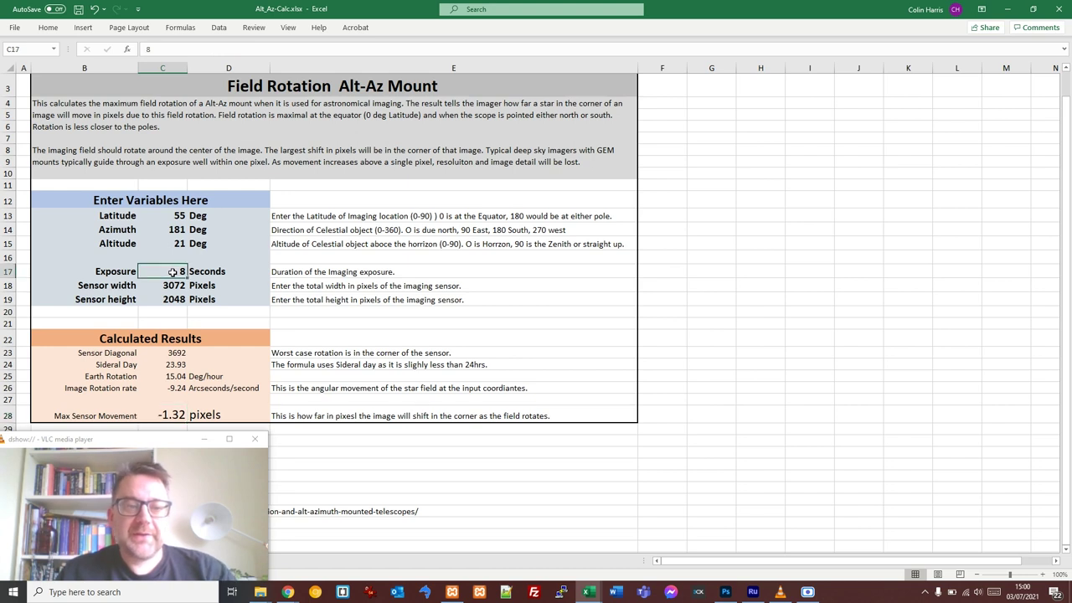
{"action": "left_click", "coordinate": [172, 229]}
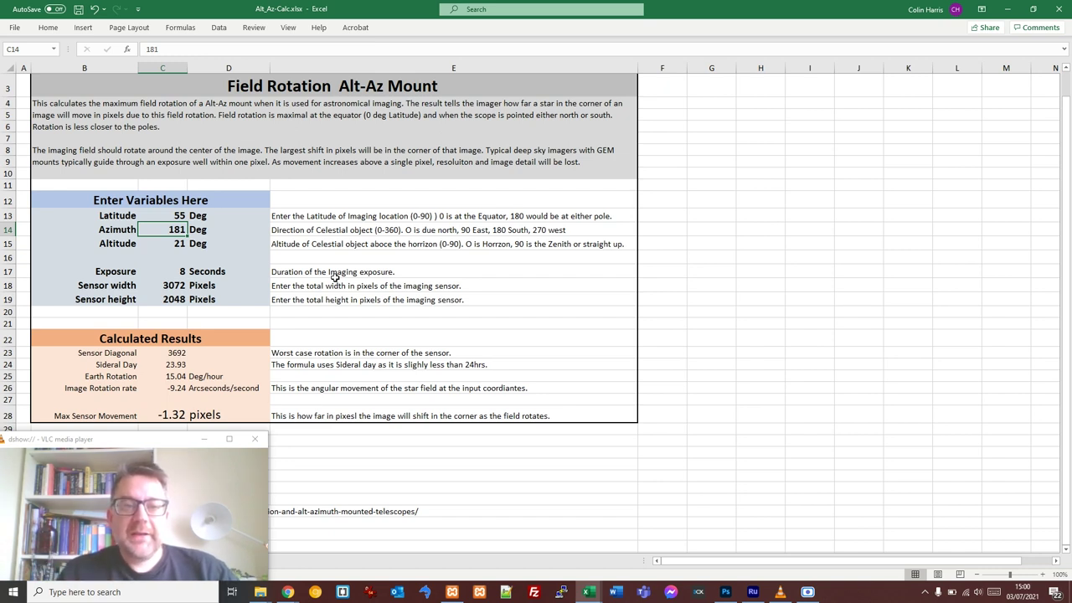
{"action": "type", "text": "0"}
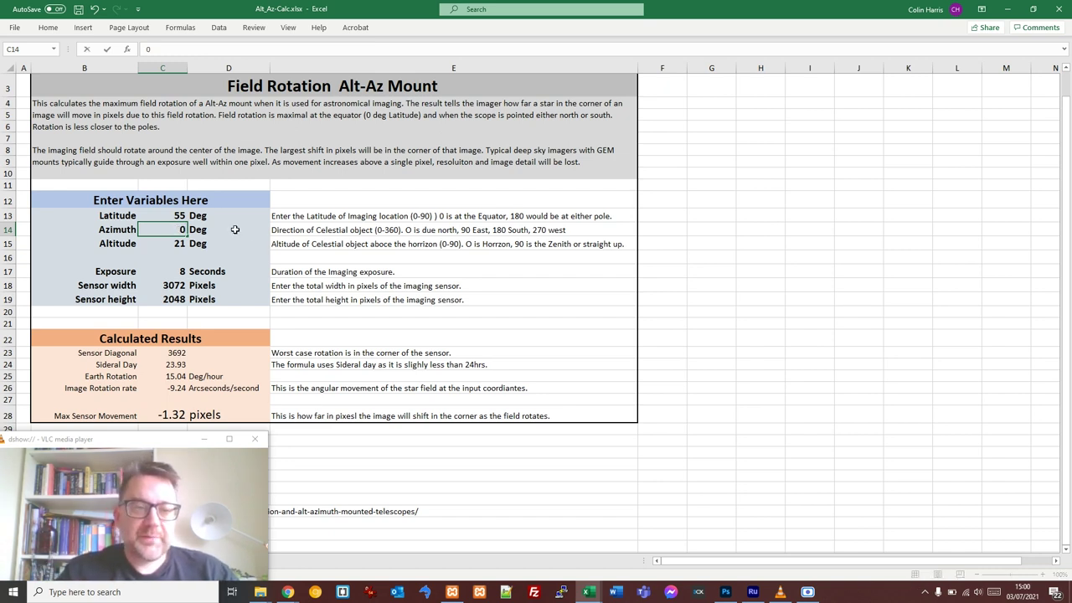
{"action": "left_click", "coordinate": [177, 242]}
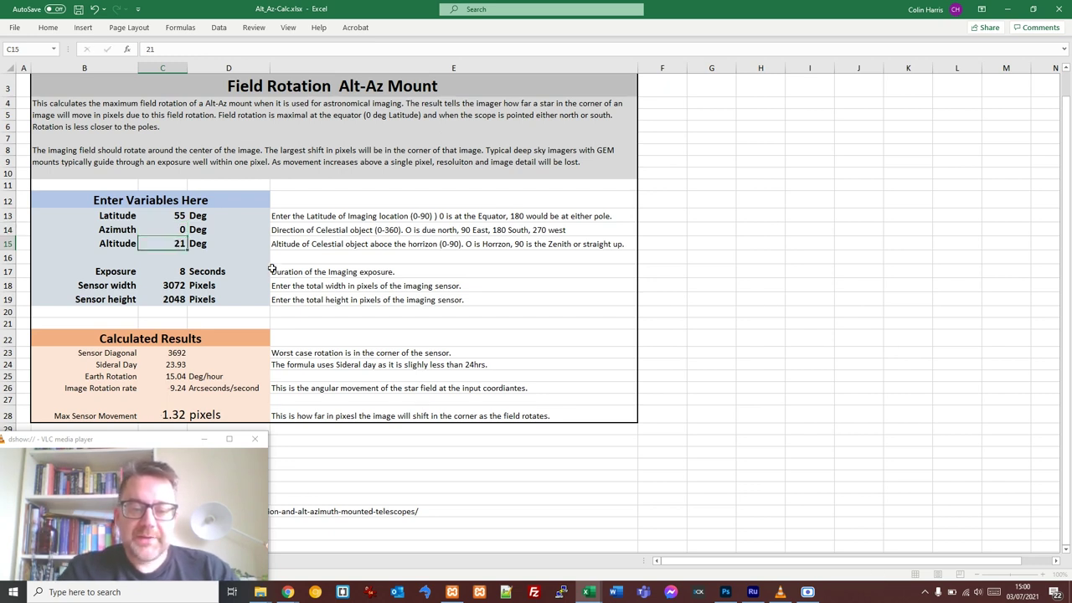
{"action": "type", "text": "75"}
{"action": "left_click", "coordinate": [180, 272]}
{"action": "left_click", "coordinate": [179, 286]}
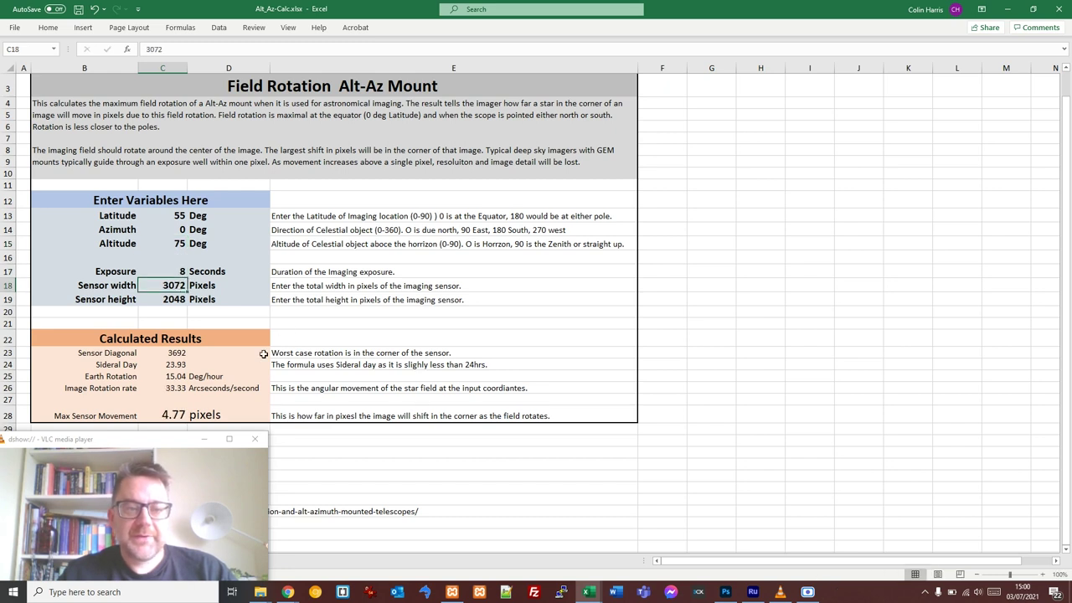
{"action": "left_click", "coordinate": [178, 413]}
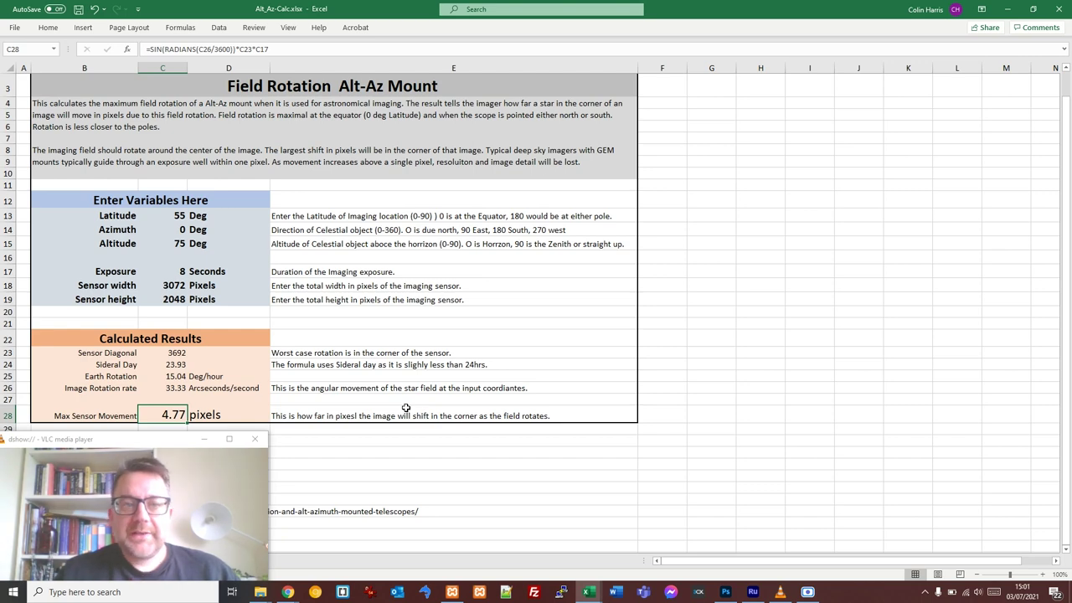
Step: Switch to the DSO.xlsm workbook and examine the Field Rotation vs Alt Az chart on the Logic Graph - 55 sheet
{"action": "left_click", "coordinate": [589, 591]}
{"action": "left_click", "coordinate": [555, 566]}
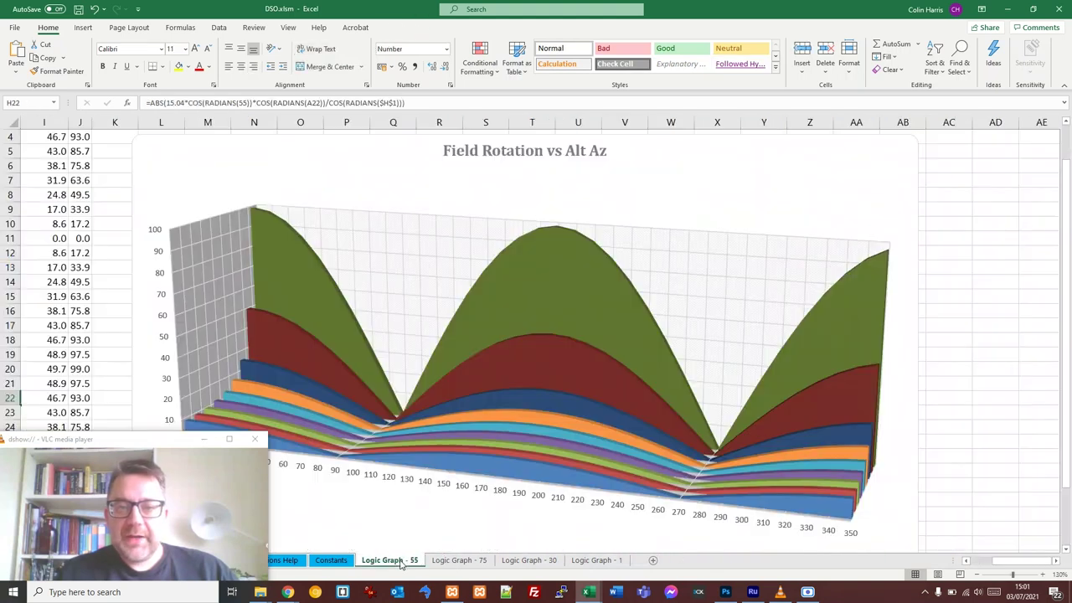
{"action": "left_click", "coordinate": [400, 561]}
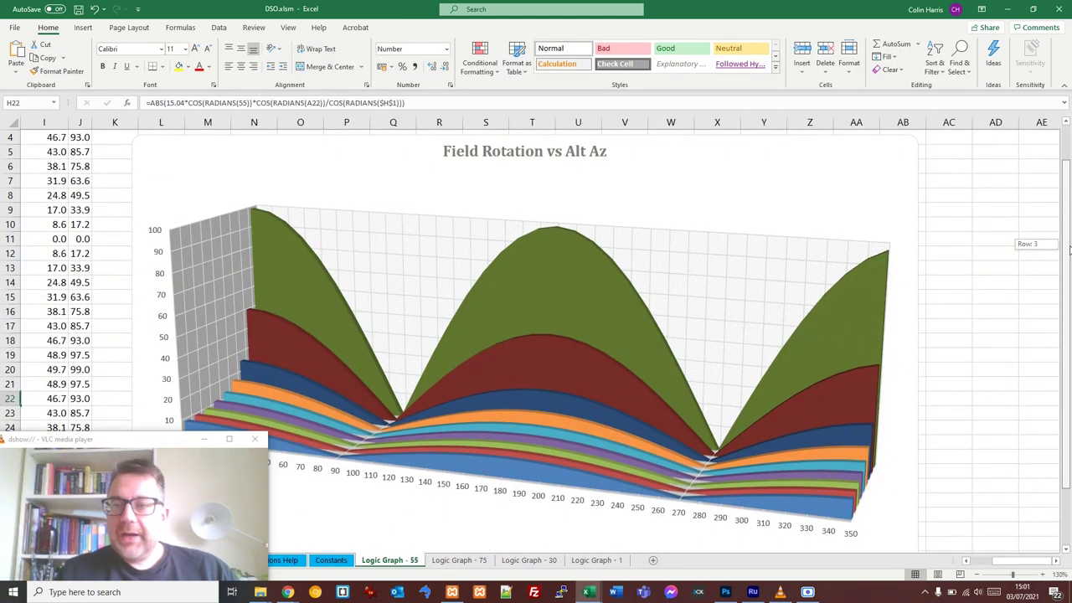
{"action": "left_click_drag", "start_coordinate": [1070, 255], "coordinate": [1069, 329]}
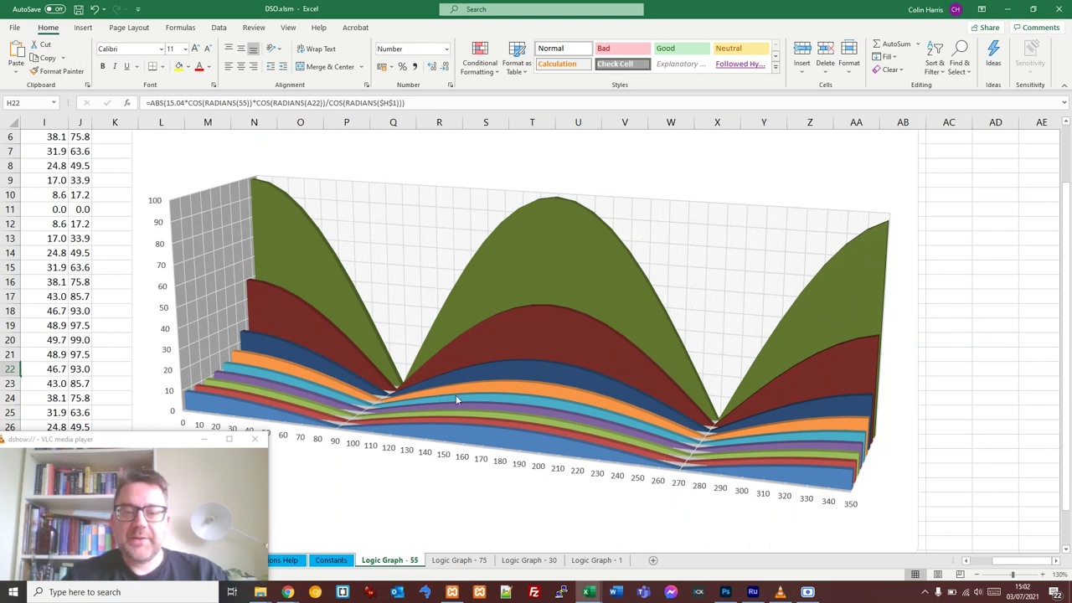
Step: Examine the field rotation chart and its vertical axis on the Logic Graph - 30 sheet at 120% zoom
{"action": "left_click", "coordinate": [527, 559]}
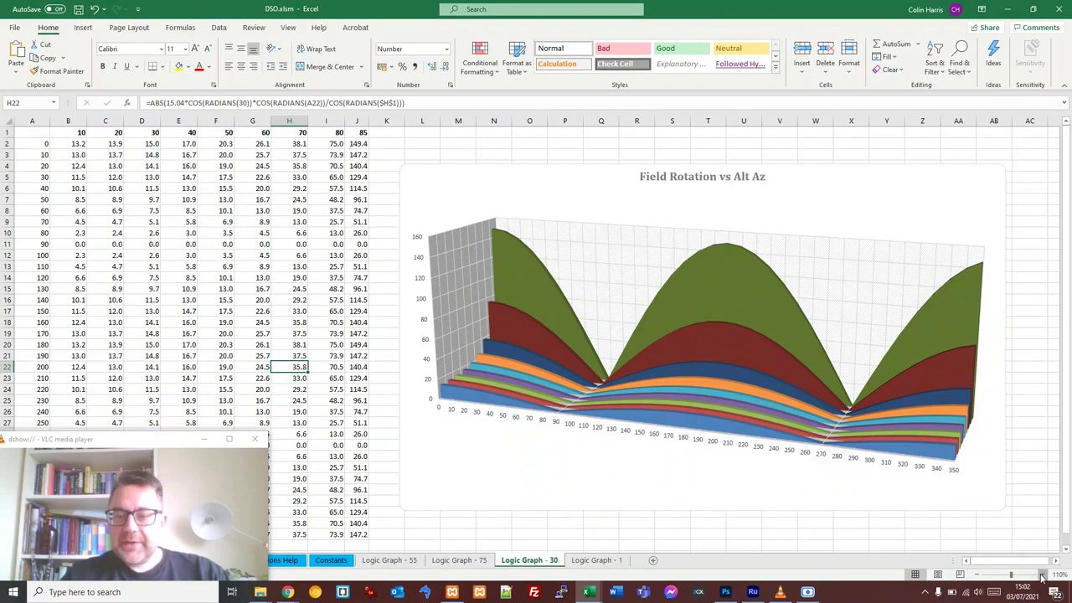
{"action": "left_click", "coordinate": [1042, 575]}
{"action": "left_click", "coordinate": [1042, 575]}
{"action": "left_click_drag", "start_coordinate": [1001, 561], "coordinate": [1017, 563]}
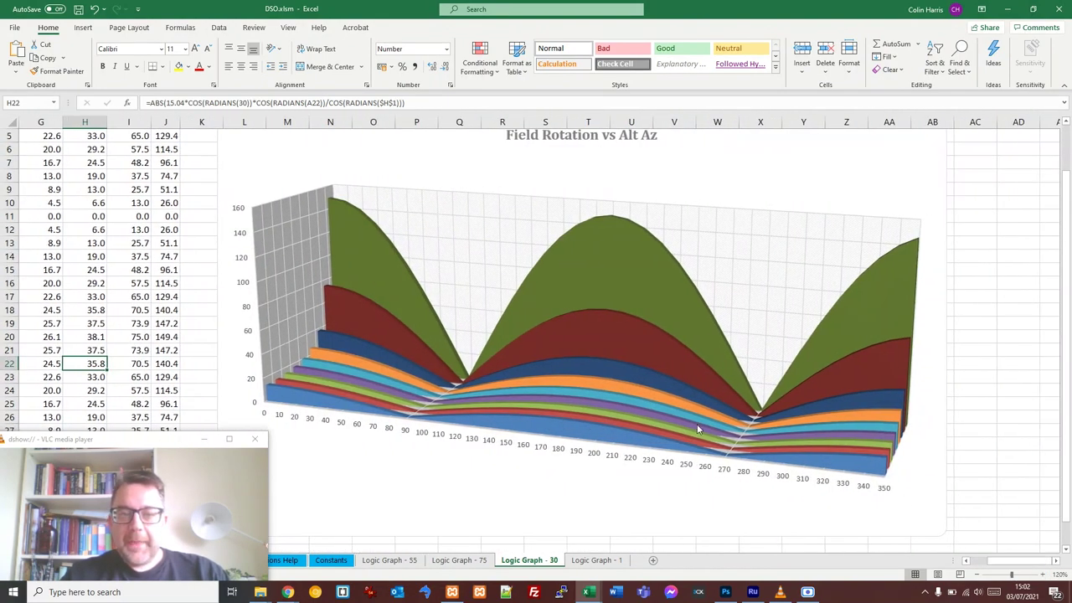
{"action": "left_click", "coordinate": [241, 215]}
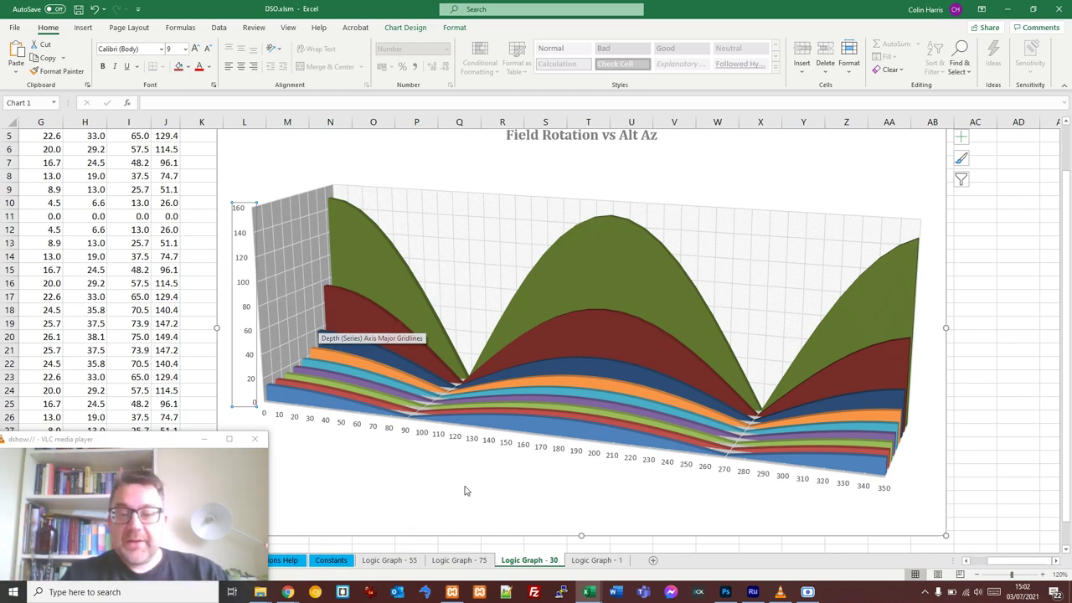
Step: Examine the full field rotation chart on the Logic Graph - 1 sheet at 120% zoom
{"action": "left_click", "coordinate": [594, 559]}
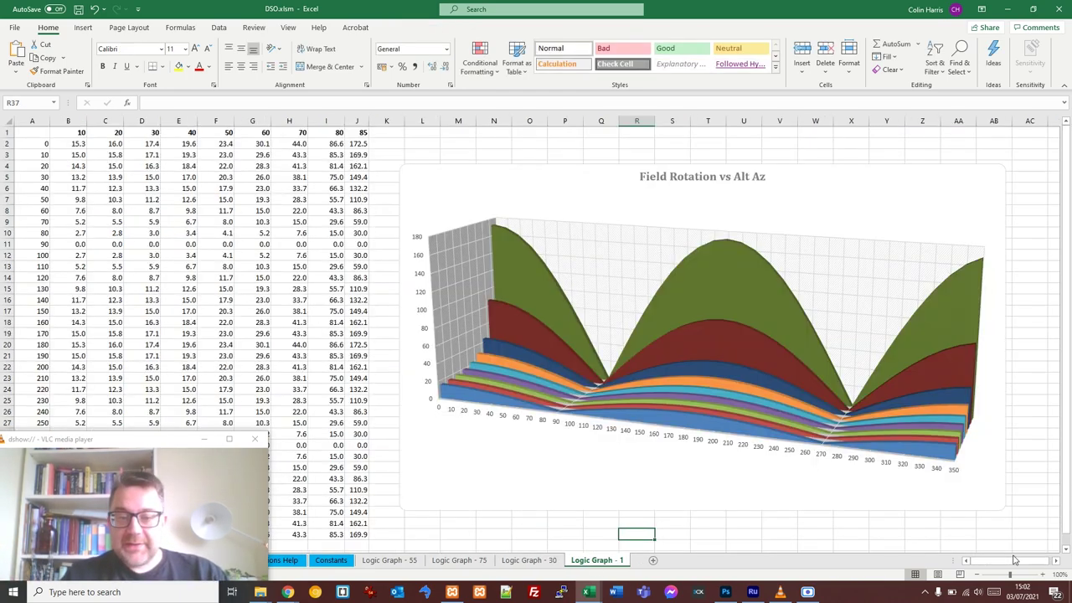
{"action": "left_click", "coordinate": [1043, 575]}
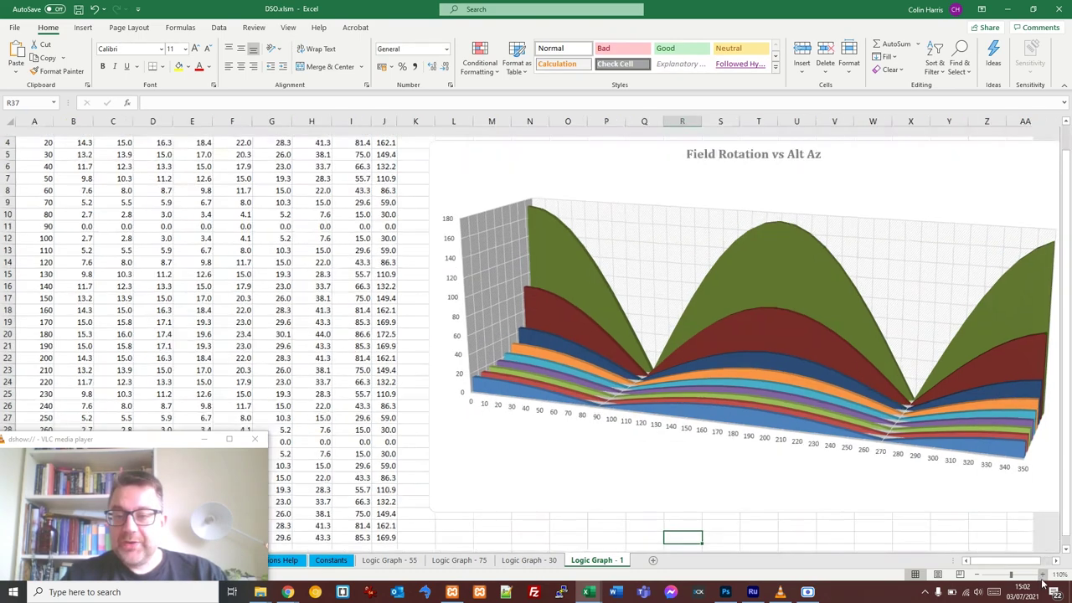
{"action": "left_click", "coordinate": [1043, 574]}
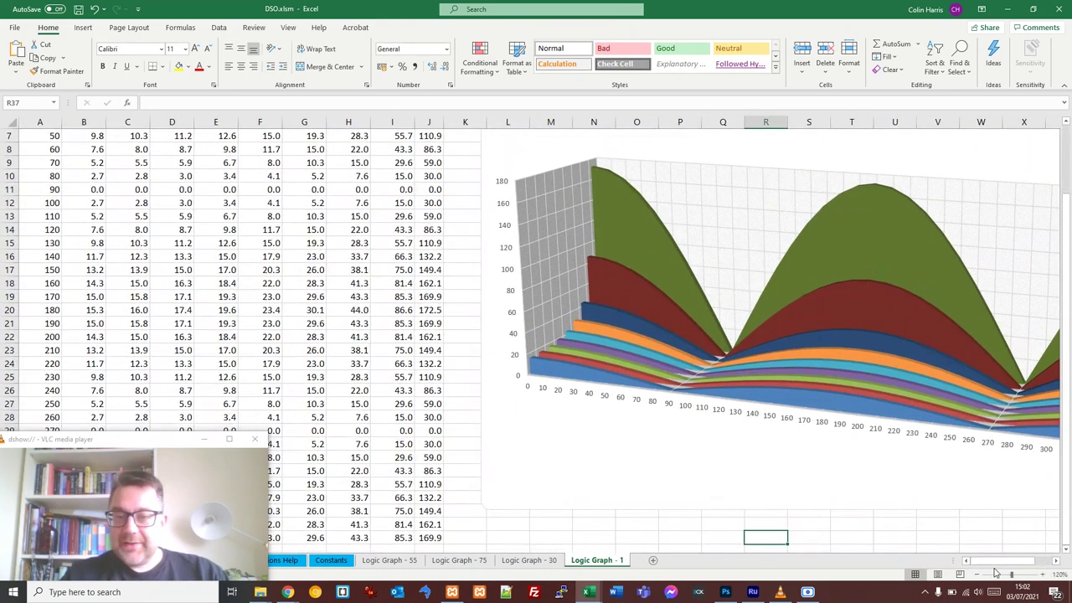
{"action": "left_click_drag", "start_coordinate": [993, 565], "coordinate": [1005, 565]}
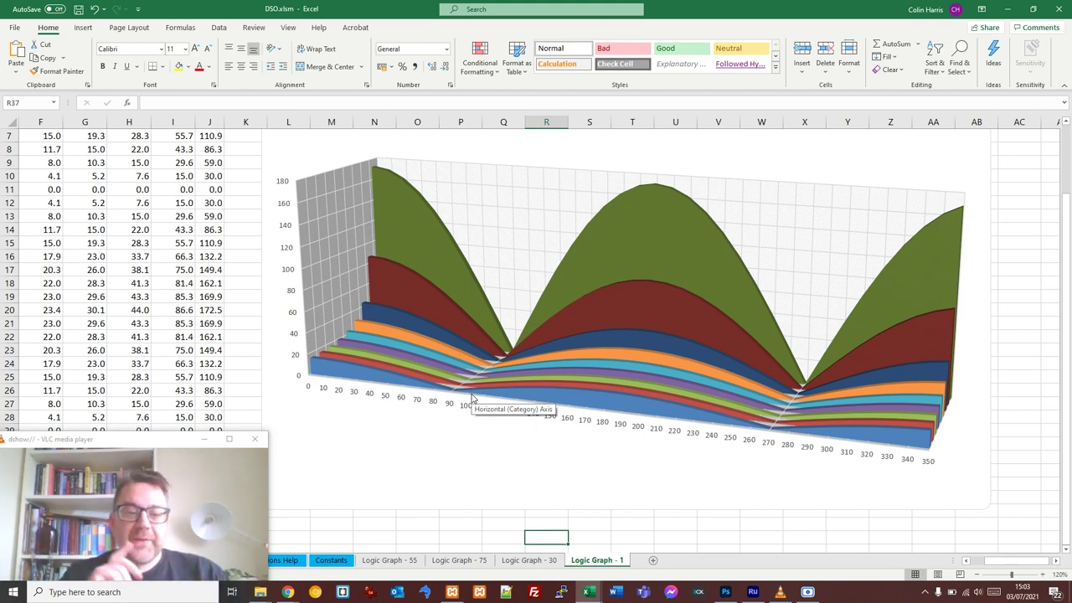
Step: Examine the field rotation chart on the Logic Graph - 75 sheet at 130% zoom and glance back at the Alt_Az-Calc workbook
{"action": "left_click", "coordinate": [457, 560]}
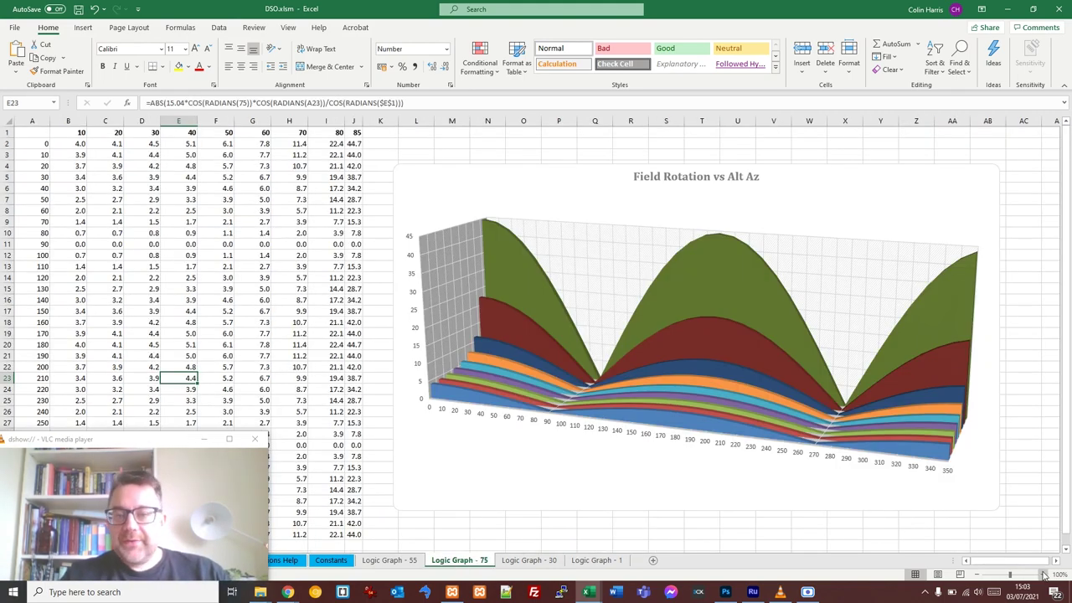
{"action": "left_click", "coordinate": [1042, 574]}
{"action": "left_click", "coordinate": [1042, 574]}
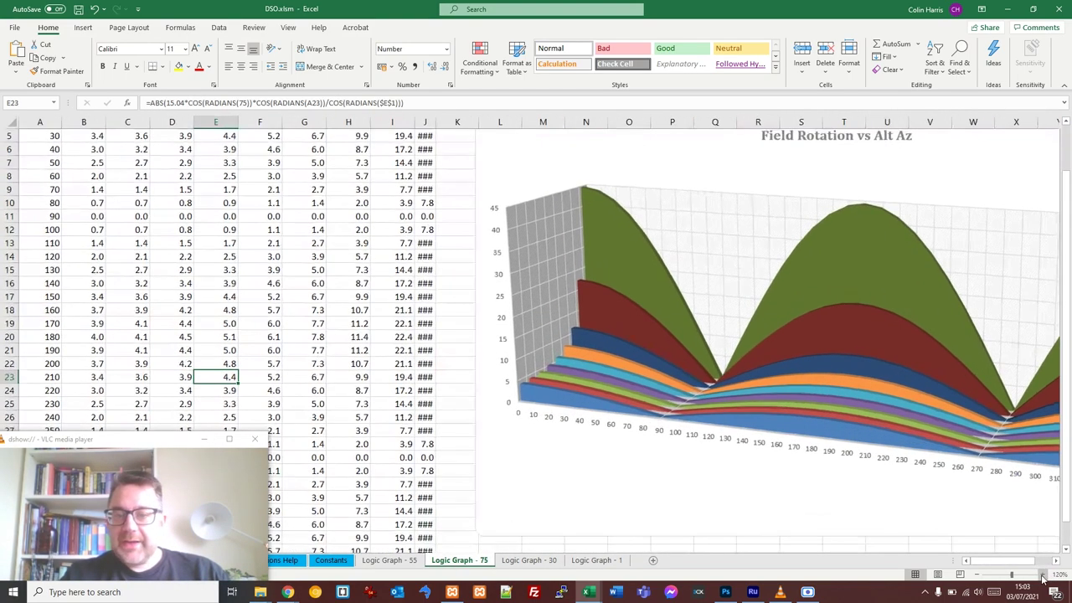
{"action": "left_click", "coordinate": [1057, 566]}
{"action": "left_click", "coordinate": [1057, 566]}
{"action": "left_click", "coordinate": [1058, 566]}
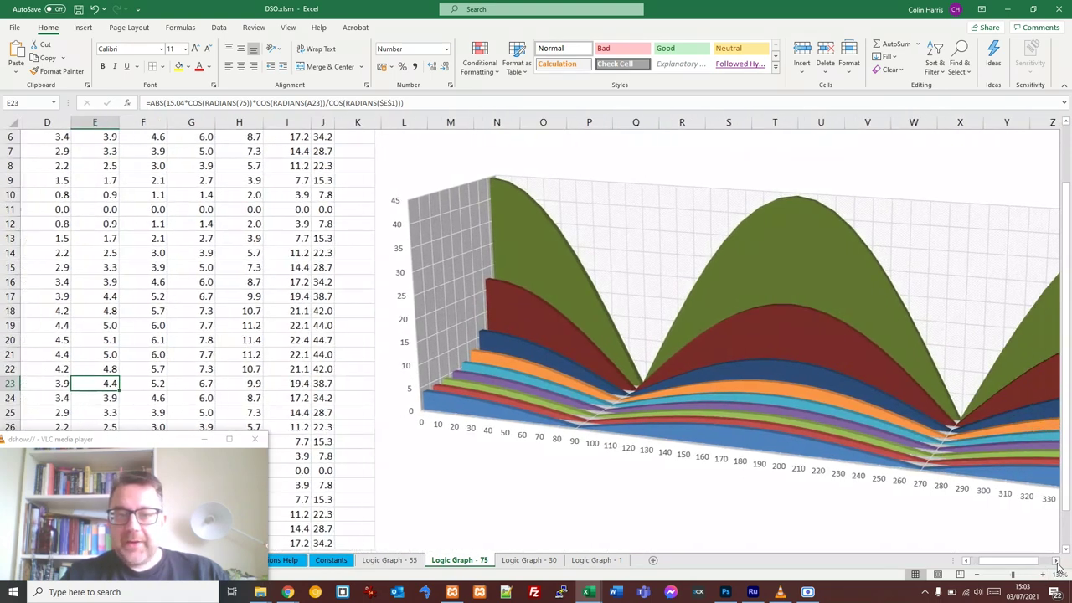
{"action": "left_click", "coordinate": [1058, 566]}
{"action": "left_click", "coordinate": [1057, 566]}
{"action": "left_click", "coordinate": [1057, 566]}
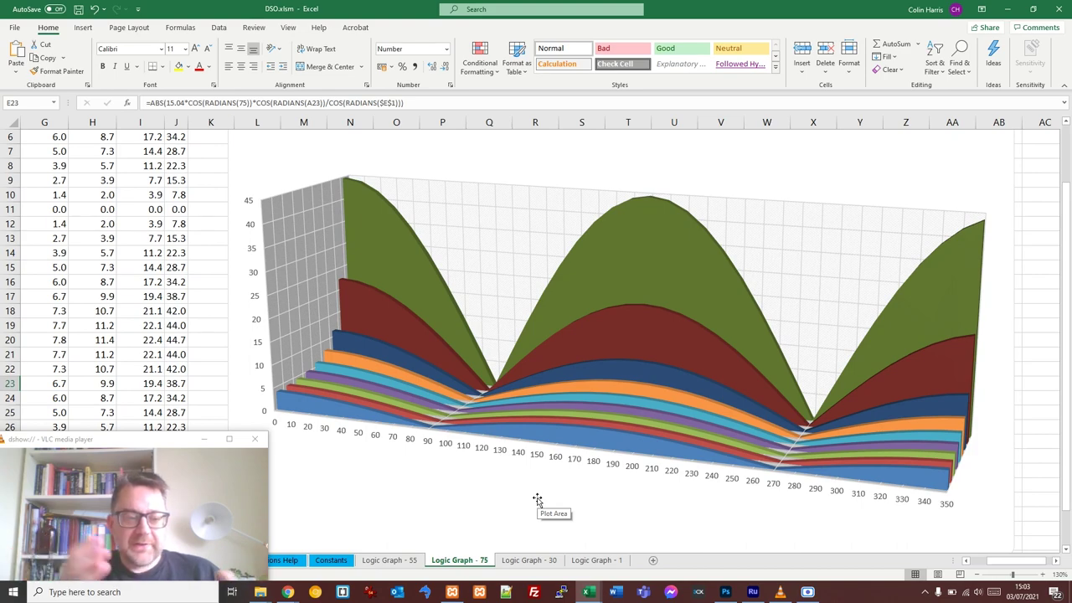
{"action": "key", "text": "alt+Tab"}
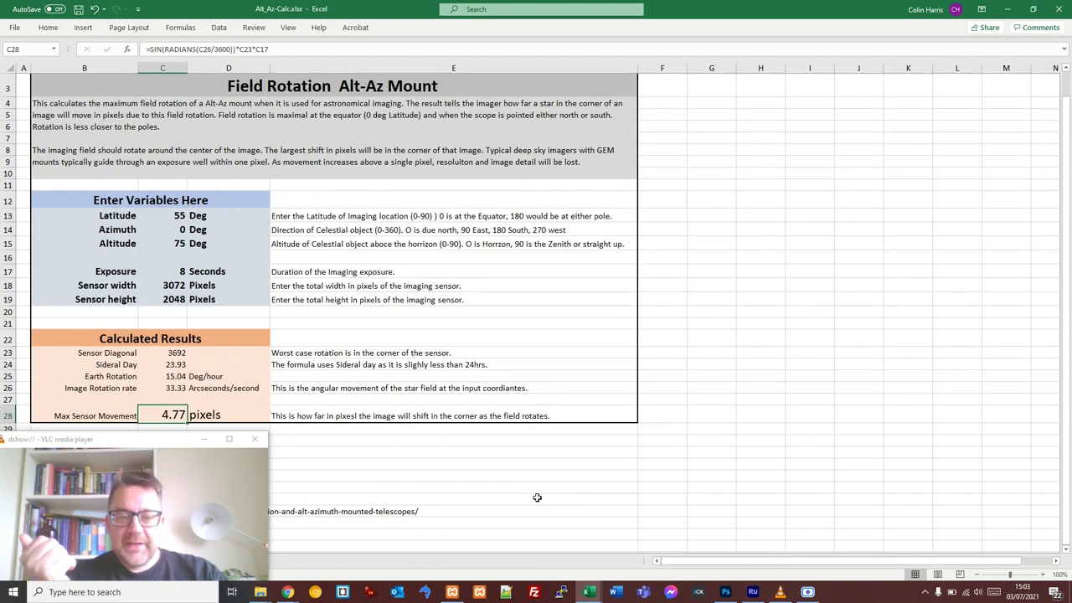
{"action": "key", "text": "alt+Tab"}
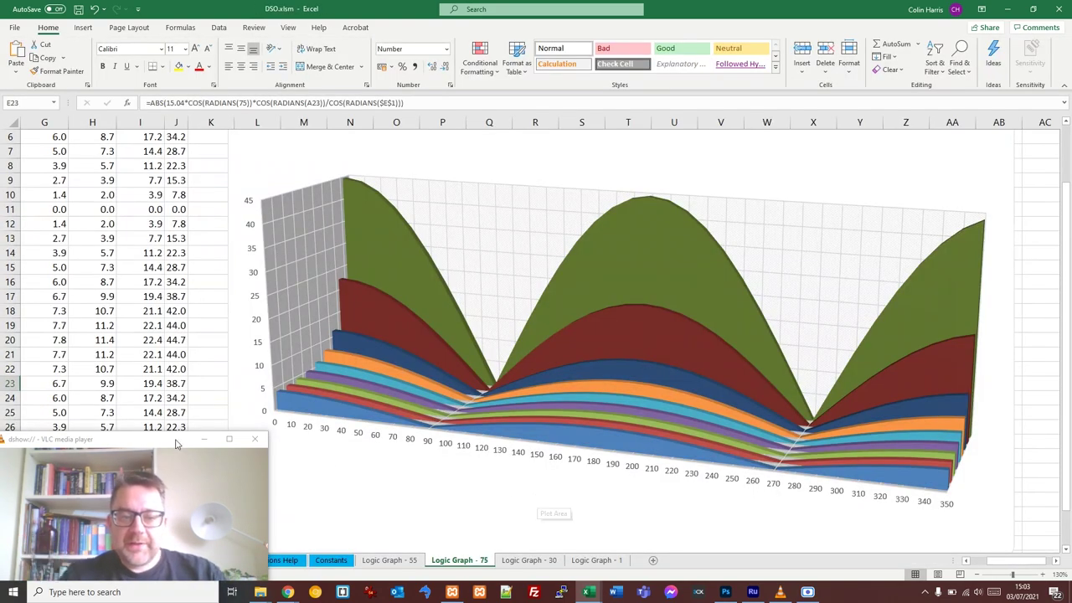
Step: Move the VLC window clear of the first sheet tabs and open the DSO sheet
{"action": "left_click_drag", "start_coordinate": [94, 439], "coordinate": [877, 403]}
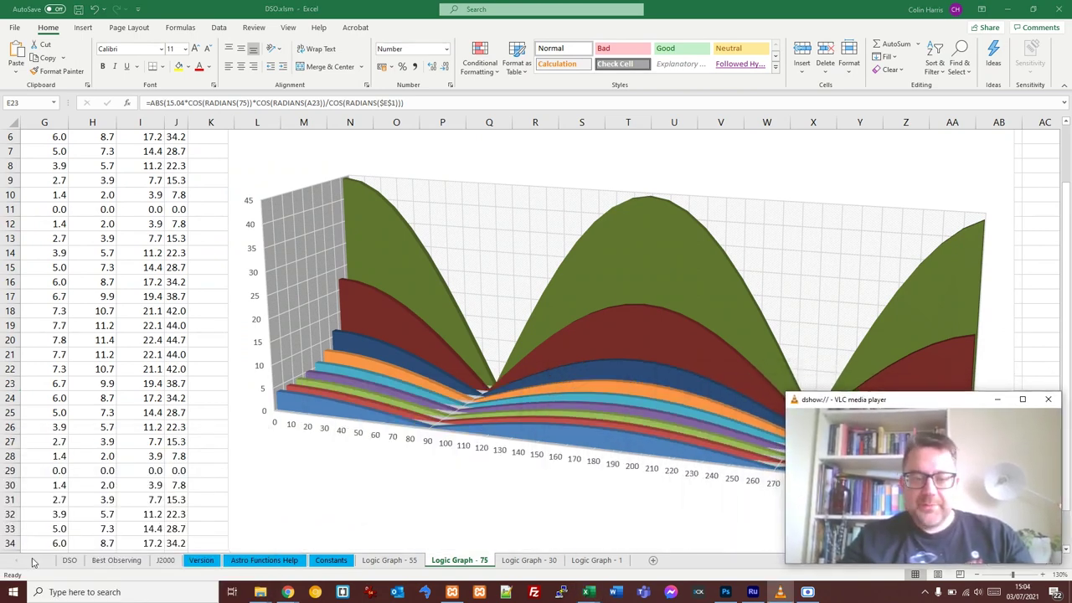
{"action": "left_click", "coordinate": [71, 569]}
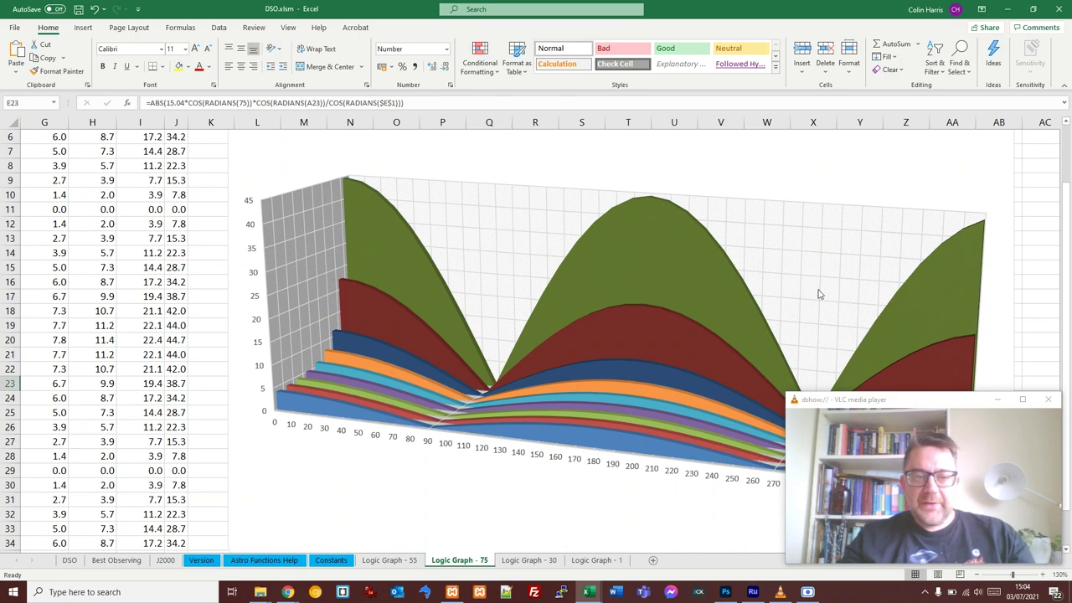
{"action": "left_click", "coordinate": [71, 560]}
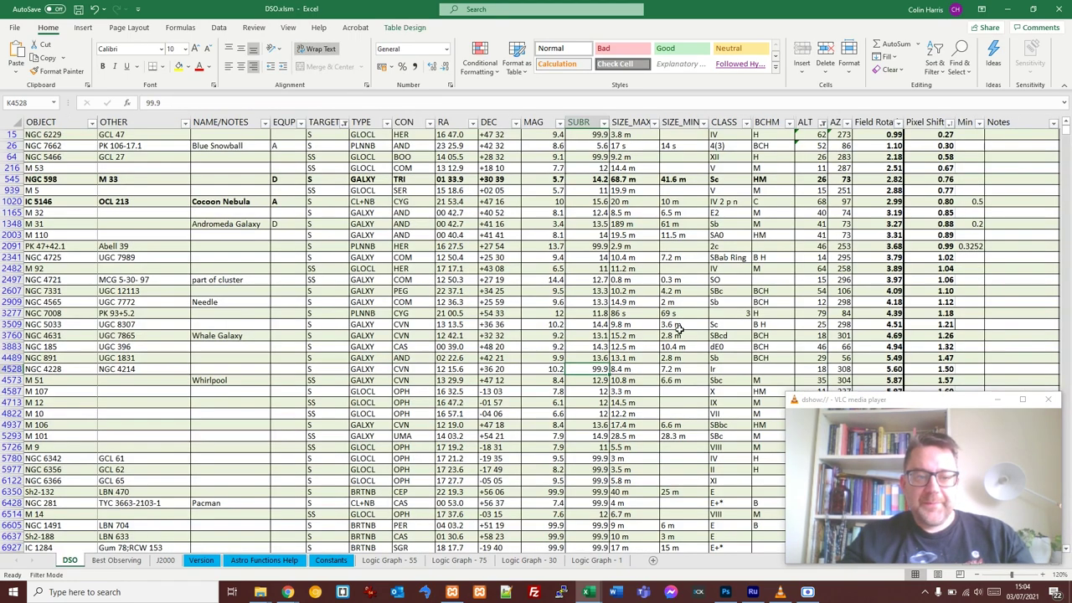
Step: Look through the filtered DSO list and highlight the rows for NGC 598, IC 5146 and M 31 in turn
{"action": "left_click", "coordinate": [1068, 208]}
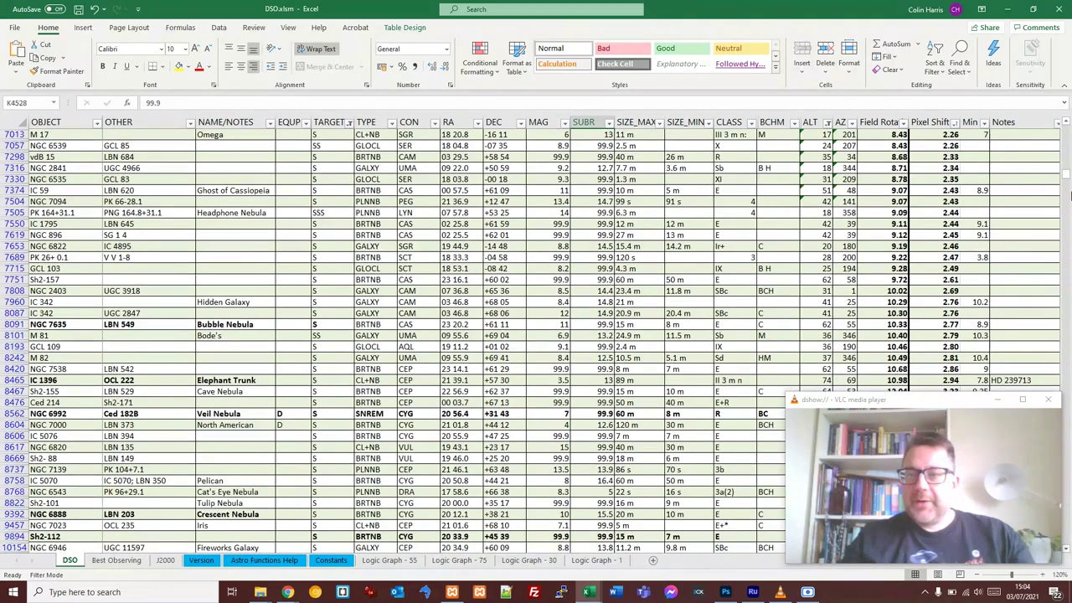
{"action": "left_click_drag", "start_coordinate": [1068, 173], "coordinate": [1068, 127]}
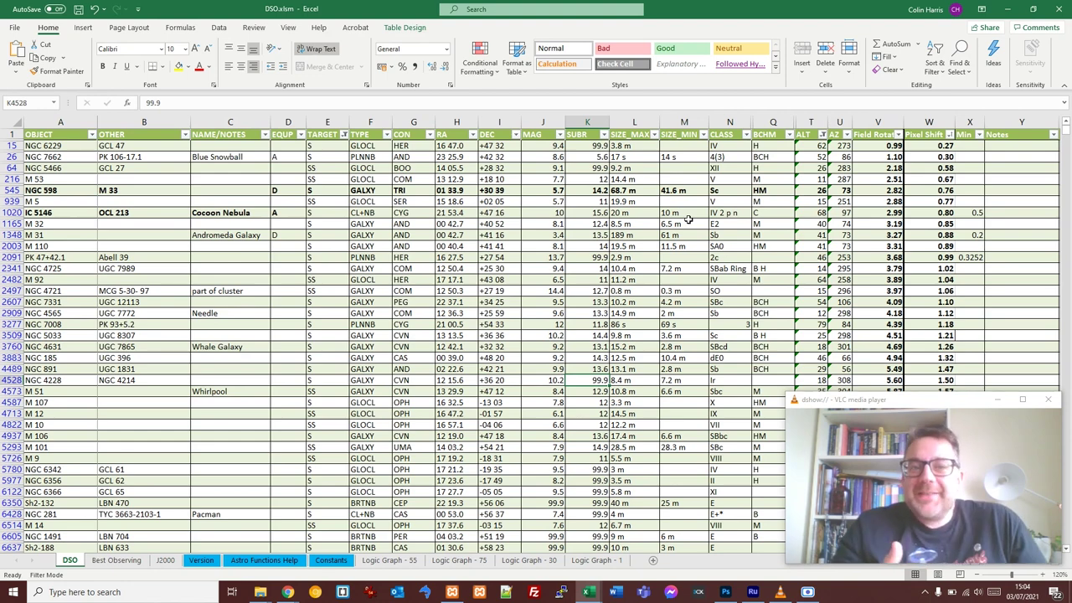
{"action": "left_click", "coordinate": [14, 191]}
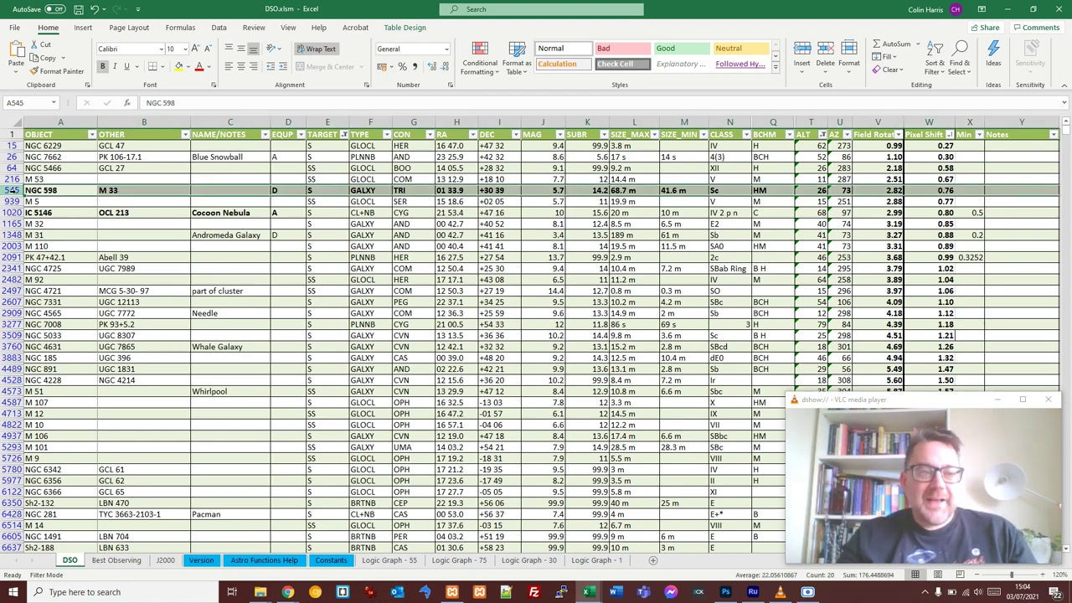
{"action": "left_click", "coordinate": [12, 213]}
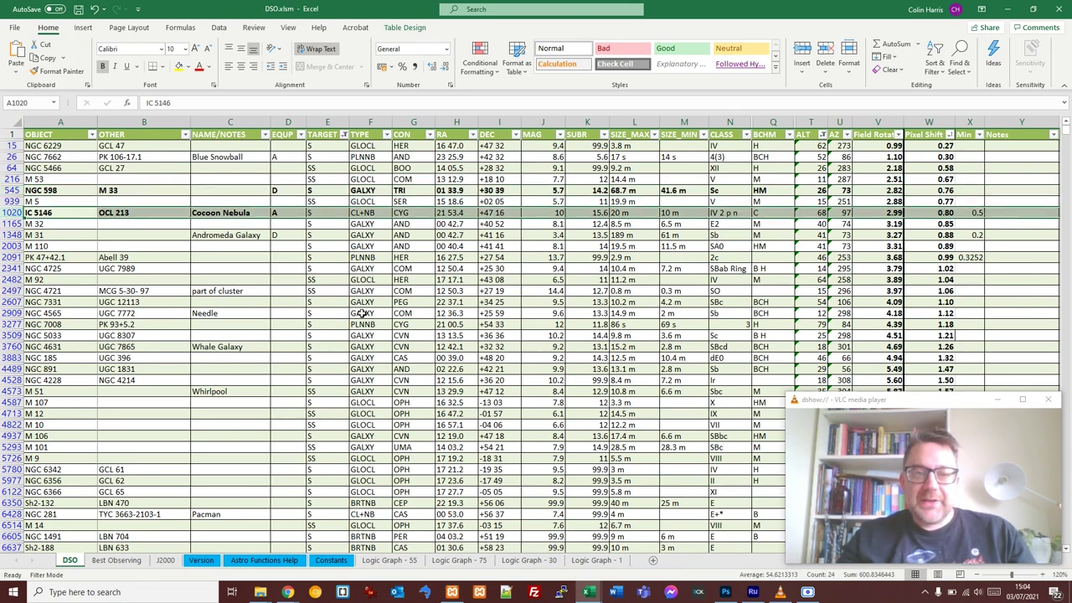
{"action": "left_click", "coordinate": [12, 235]}
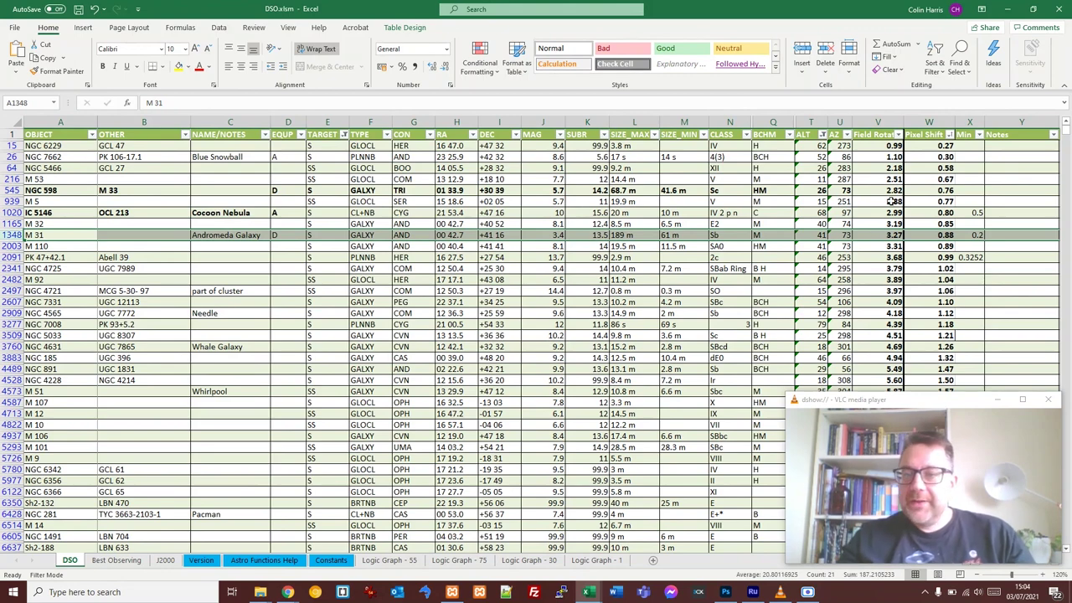
Step: Examine the Field Rotation values from NGC 6229 down to PK 47+42.1 and that last object's Pixel Shift value
{"action": "left_click", "coordinate": [889, 181]}
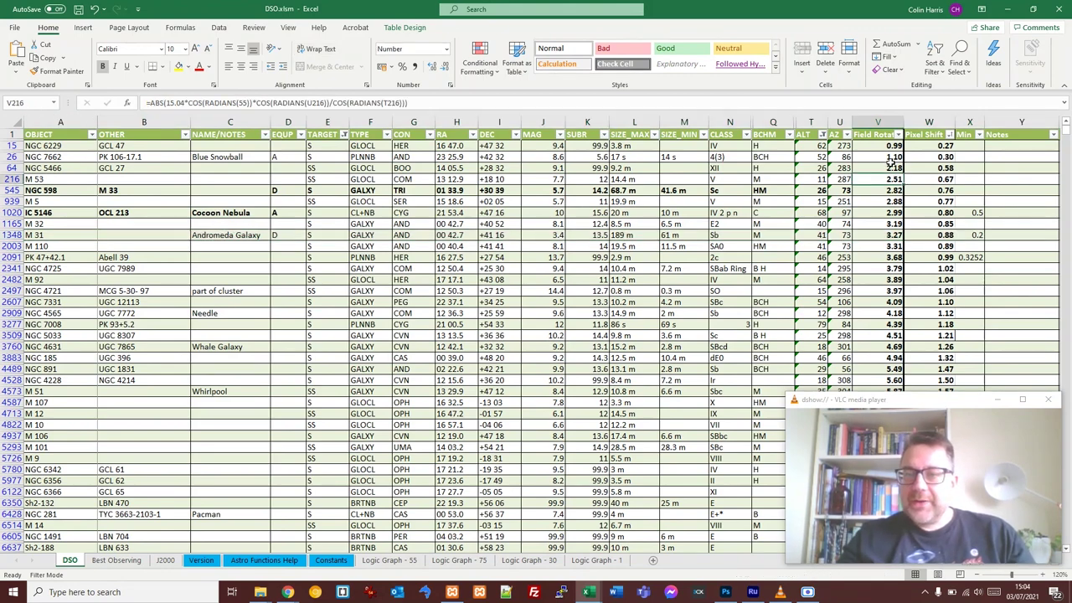
{"action": "left_click_drag", "start_coordinate": [889, 145], "coordinate": [884, 259]}
{"action": "left_click", "coordinate": [944, 259]}
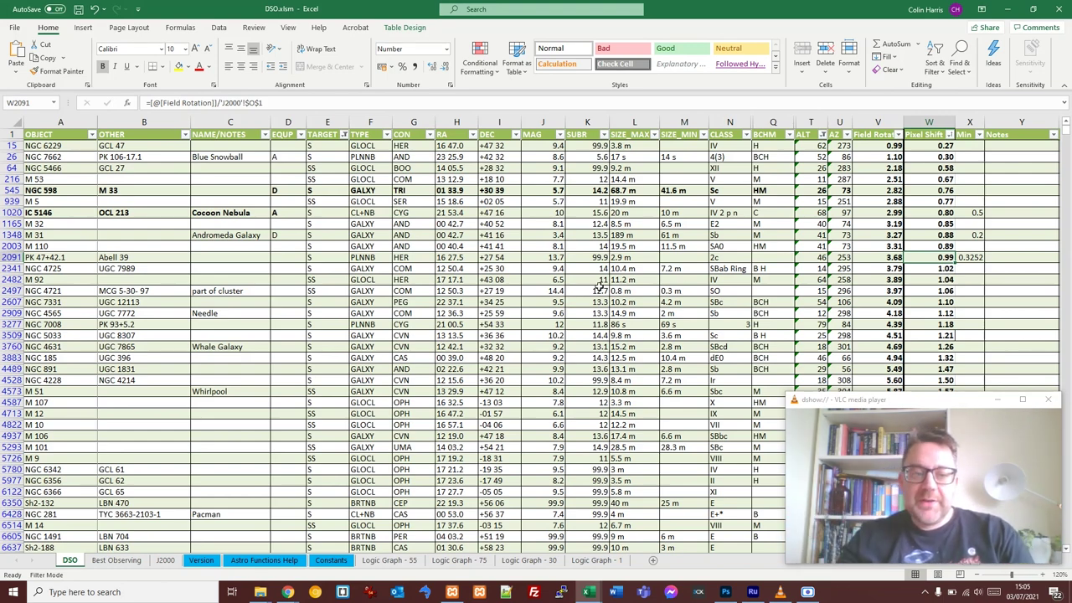
Step: Show the M 31 chart on the Best Observing sheet at 130% zoom
{"action": "left_click", "coordinate": [125, 563]}
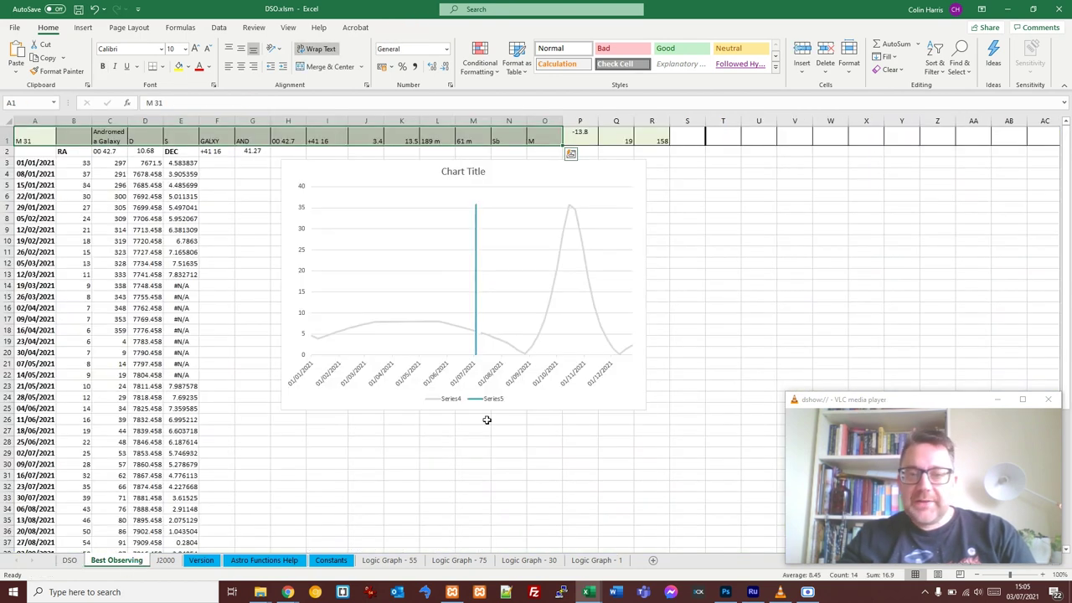
{"action": "left_click", "coordinate": [1049, 576]}
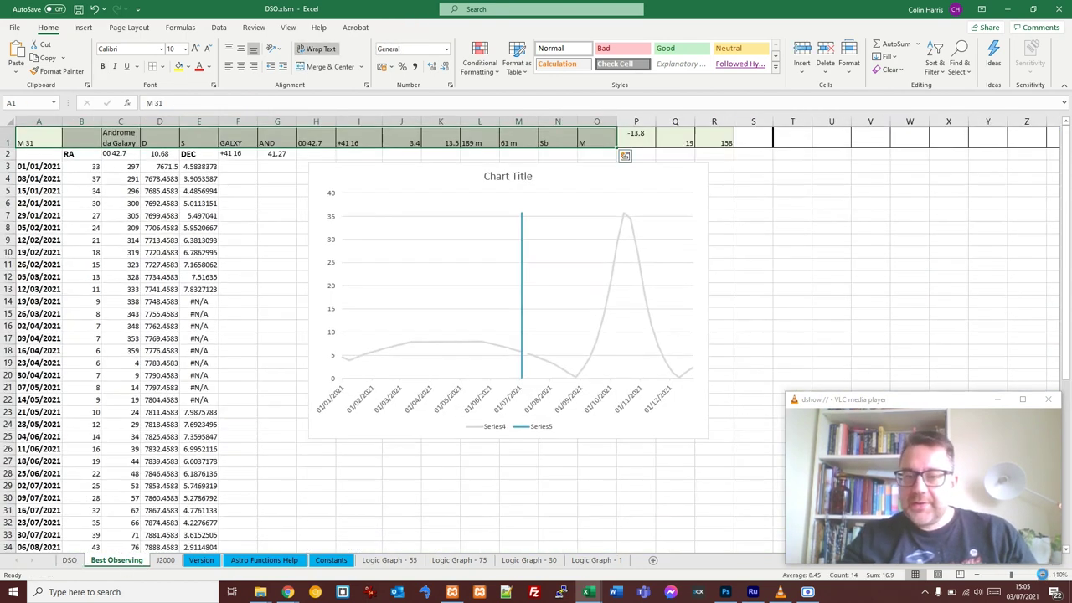
{"action": "left_click", "coordinate": [1048, 576]}
{"action": "left_click", "coordinate": [1045, 577]}
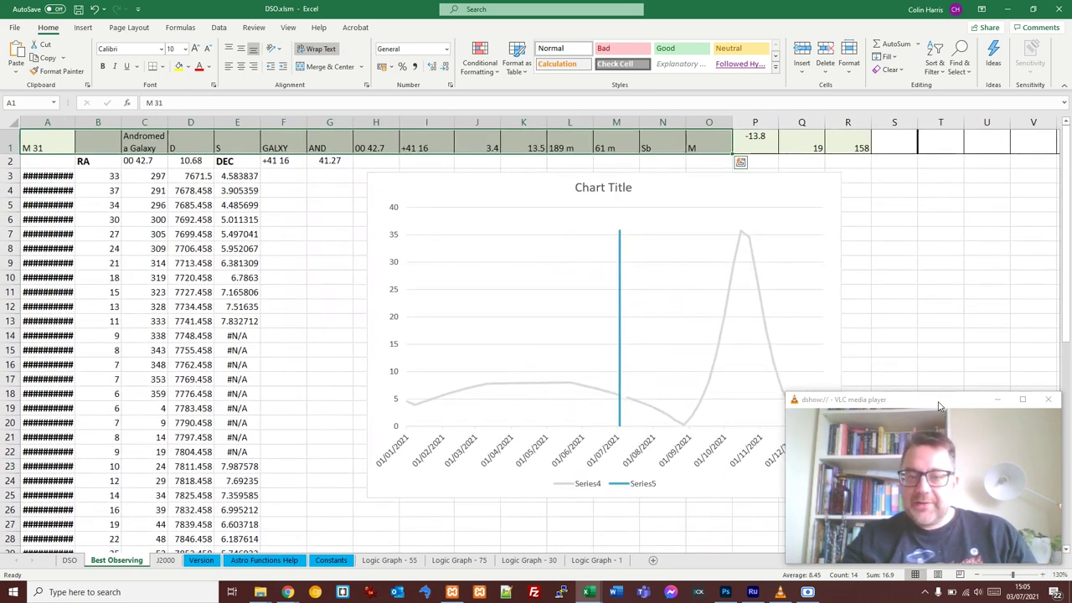
Step: Move the VLC window clear of the M 31 chart and inspect the curve's low point just before 01/09/2021
{"action": "left_click_drag", "start_coordinate": [938, 403], "coordinate": [153, 420]}
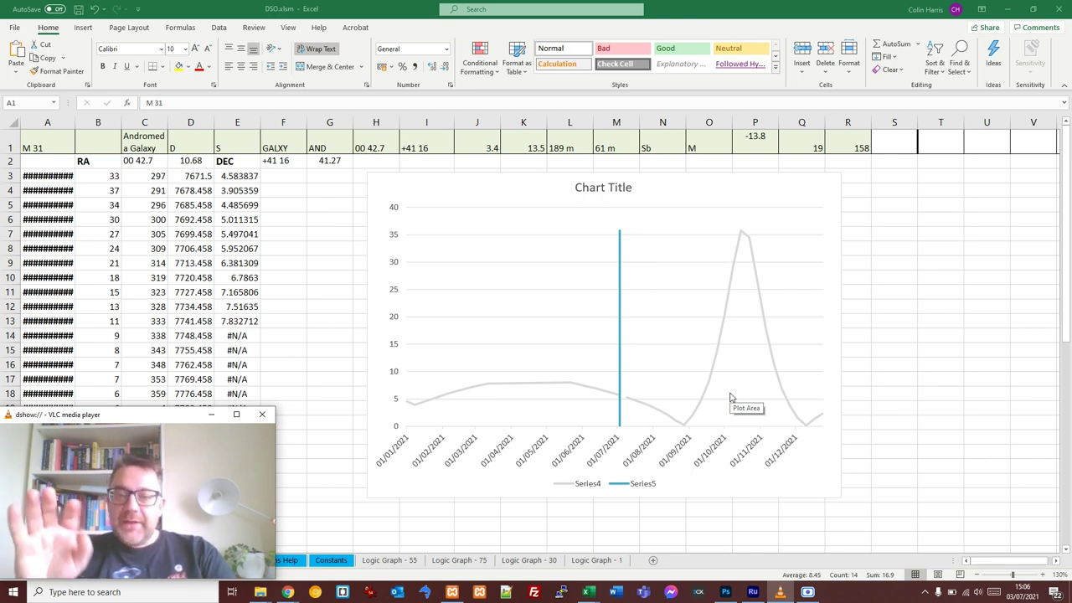
{"action": "left_click", "coordinate": [686, 428]}
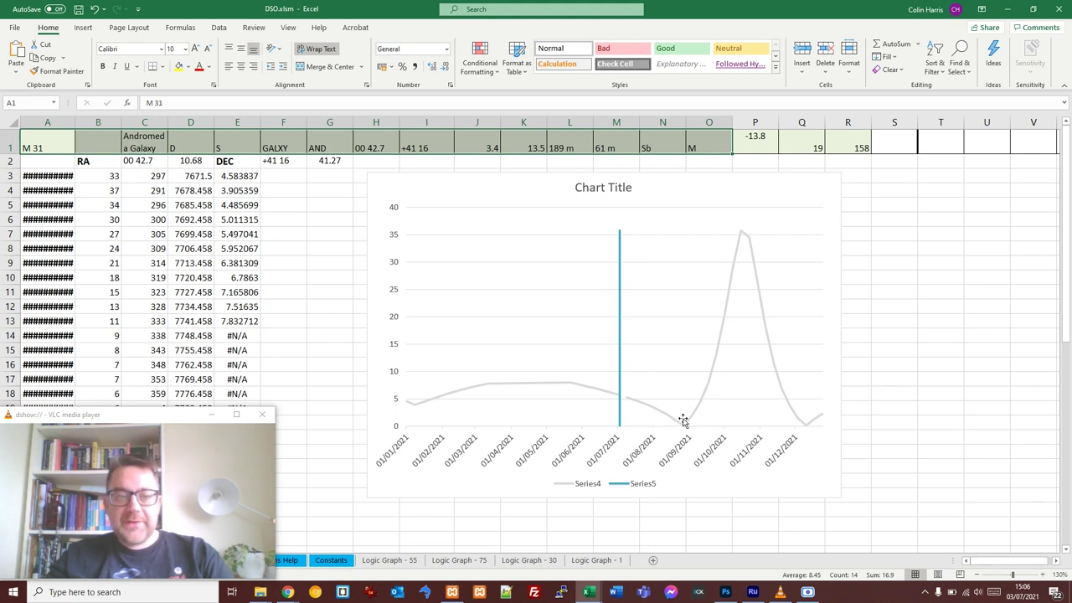
{"action": "mouse_move", "coordinate": [683, 429]}
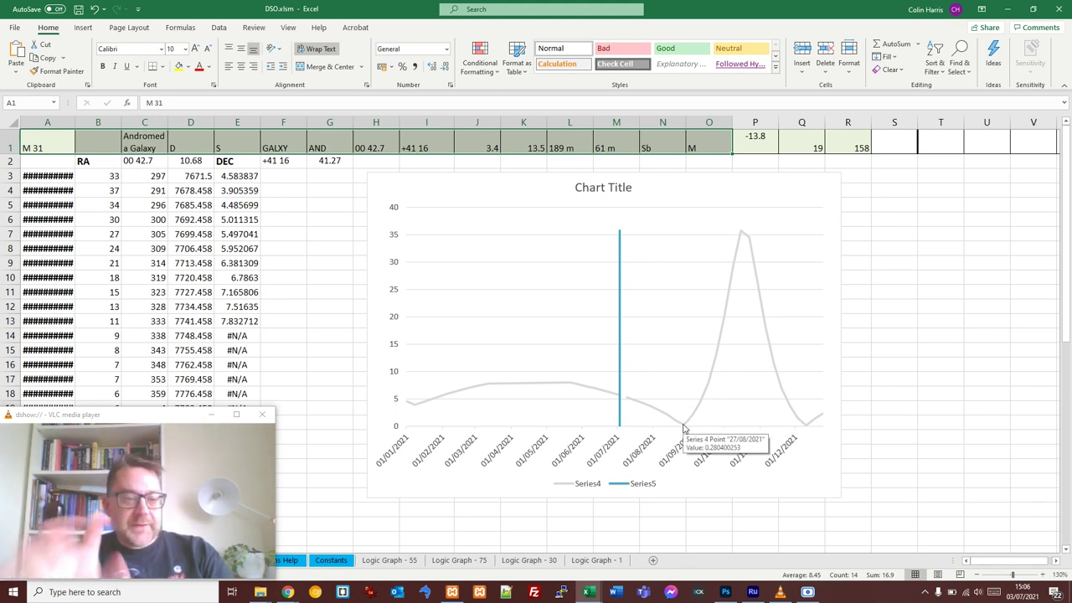